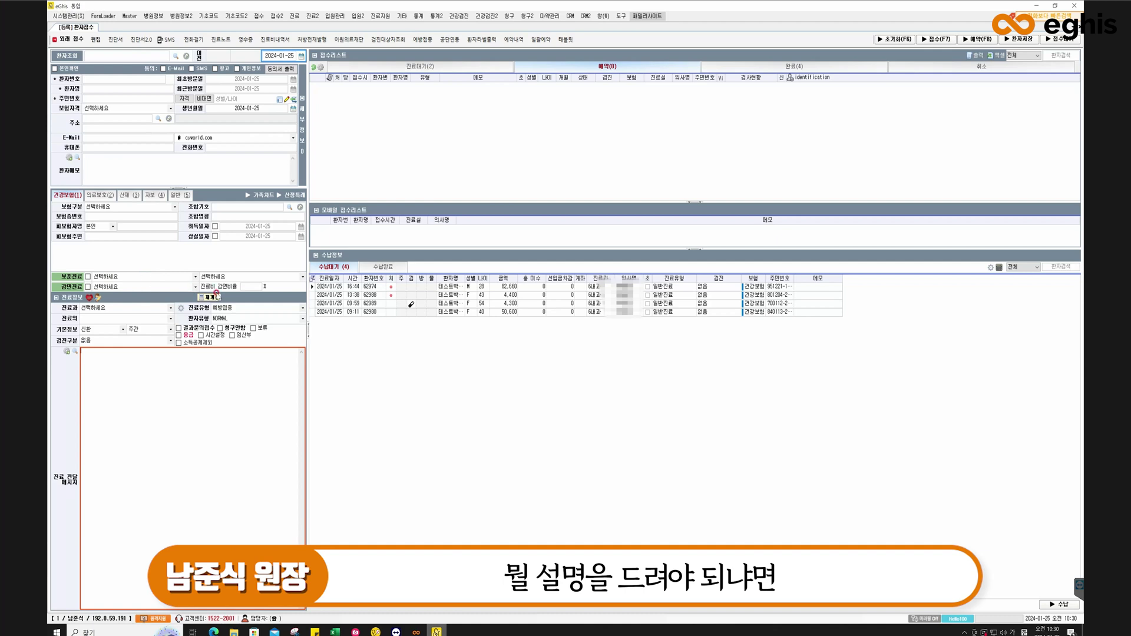
View the 진료과 options, put the focus on the 진료유형 selection, and place the cursor in the empty 환자번호 field.
{"action": "left_click", "coordinate": [129, 309]}
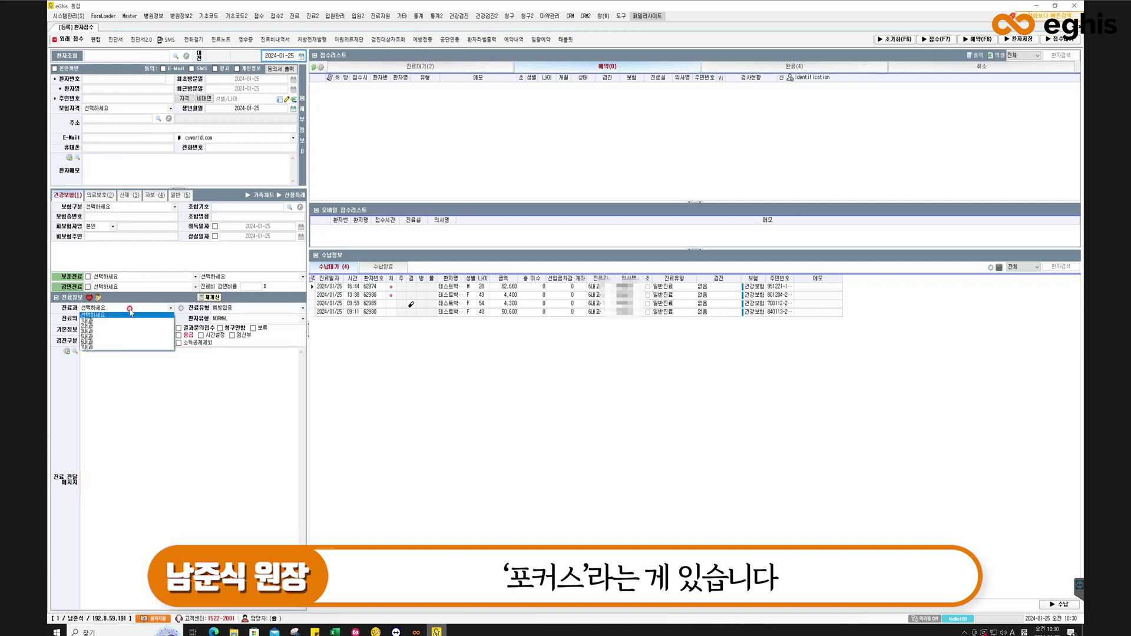
{"action": "left_click", "coordinate": [130, 310]}
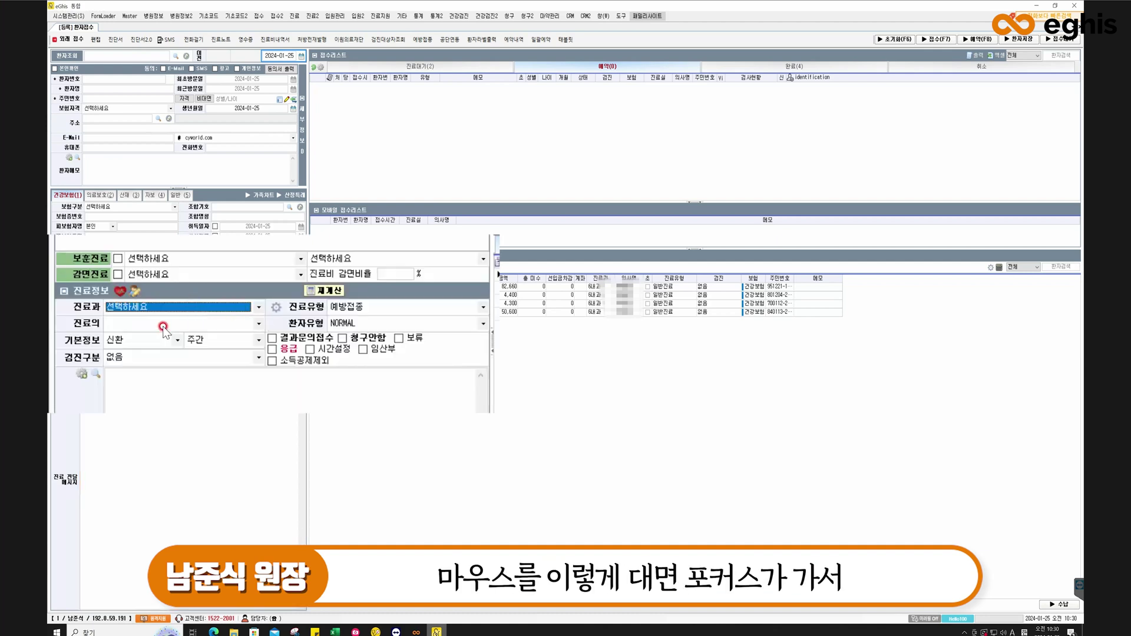
{"action": "left_click", "coordinate": [355, 307]}
{"action": "left_click", "coordinate": [358, 305]}
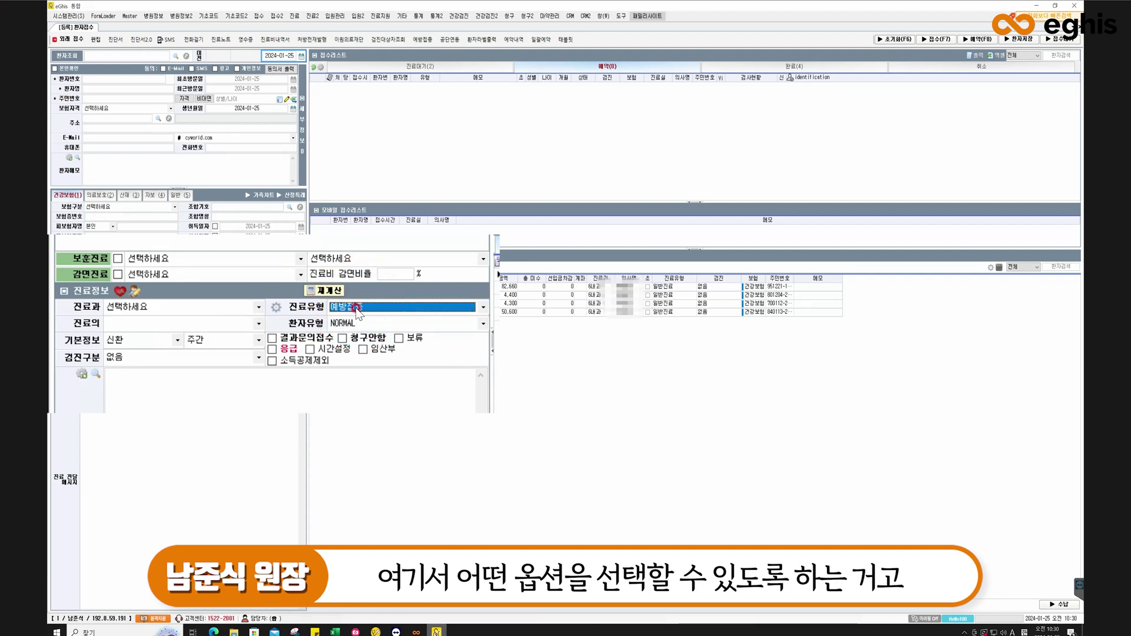
{"action": "left_click", "coordinate": [116, 78]}
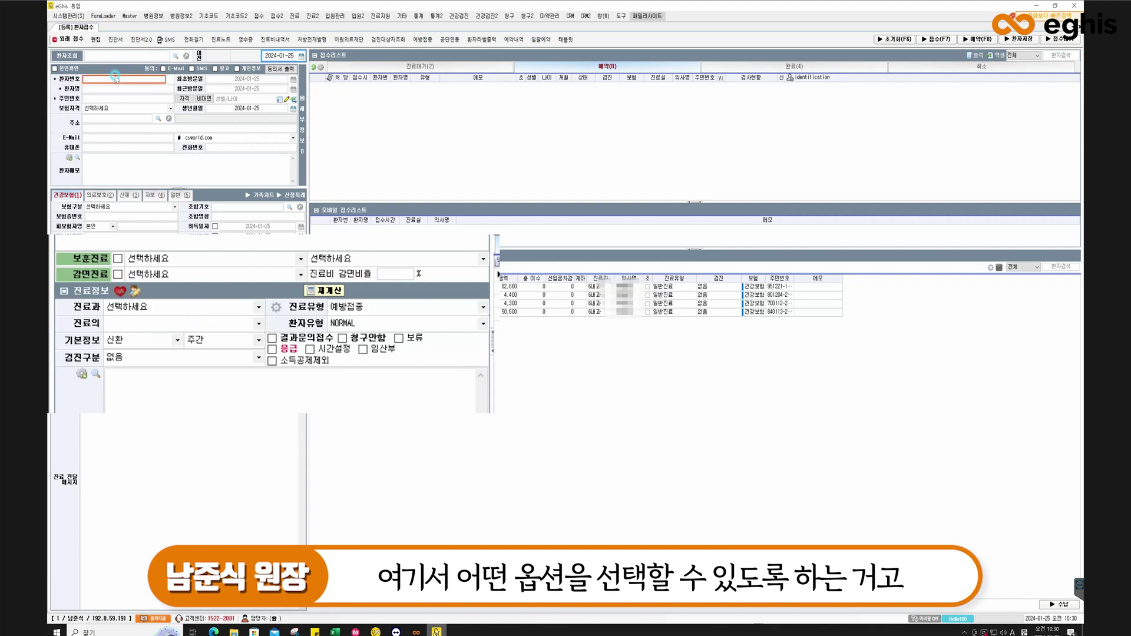
{"action": "left_click", "coordinate": [129, 80]}
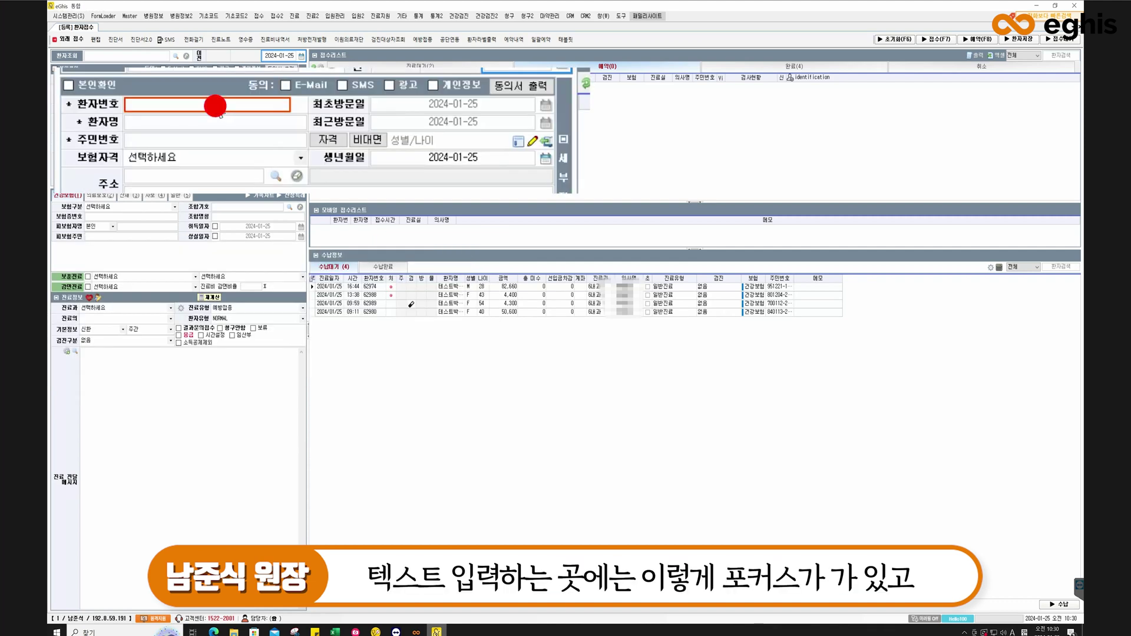
View the list of 진료유형 options in the visit information, keeping 일반진료 selected.
{"action": "left_click", "coordinate": [232, 308]}
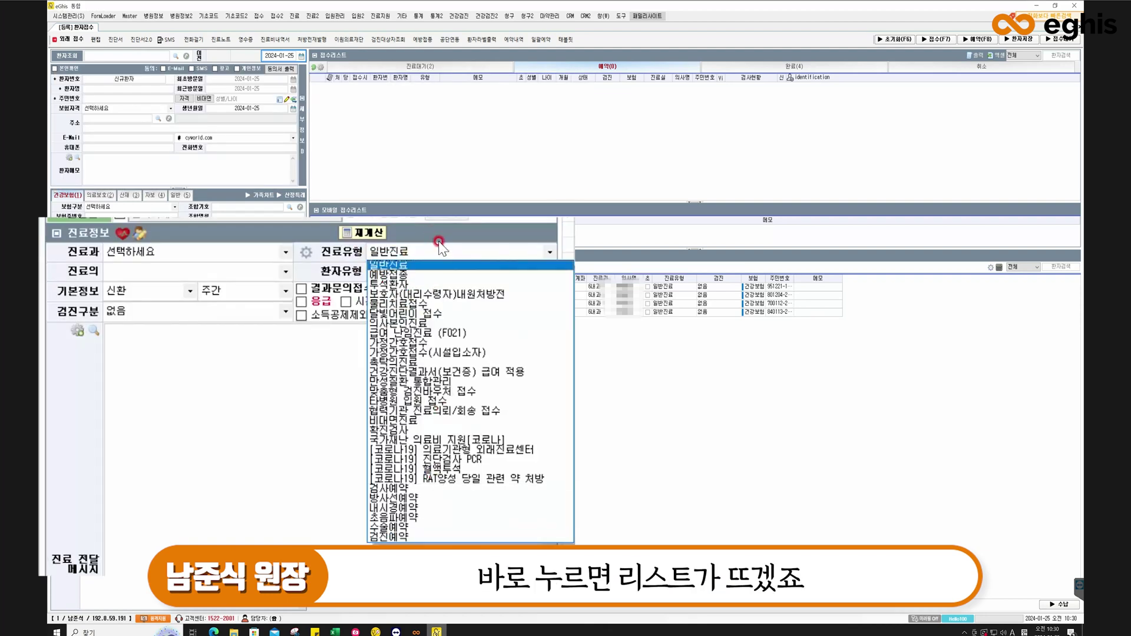
{"action": "left_click", "coordinate": [439, 247]}
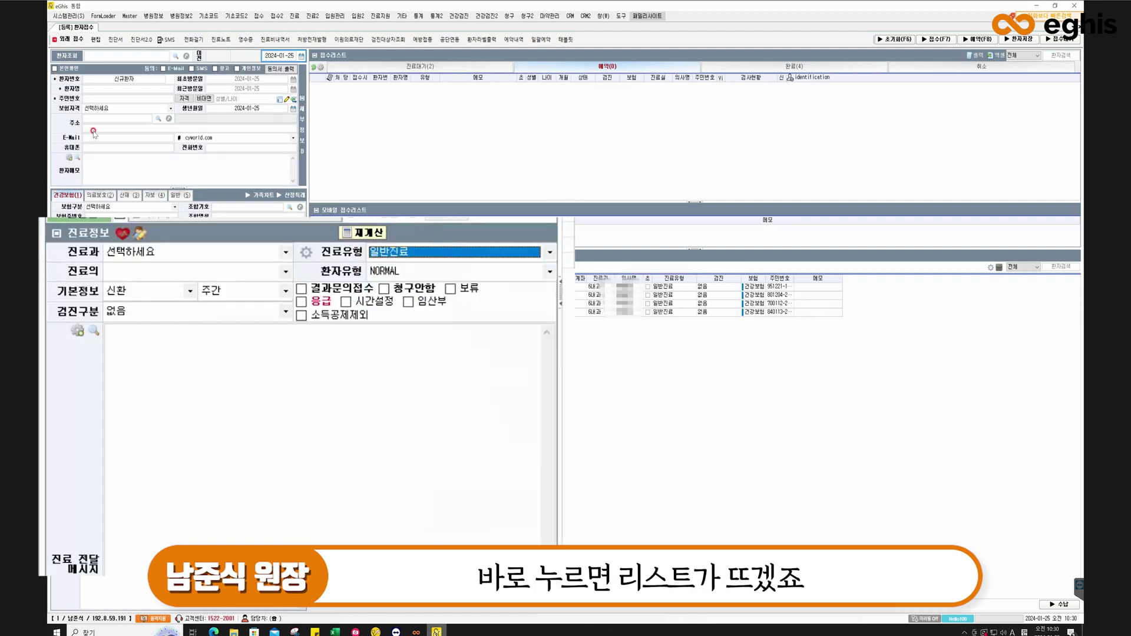
{"action": "left_click", "coordinate": [406, 254]}
{"action": "left_click", "coordinate": [404, 252]}
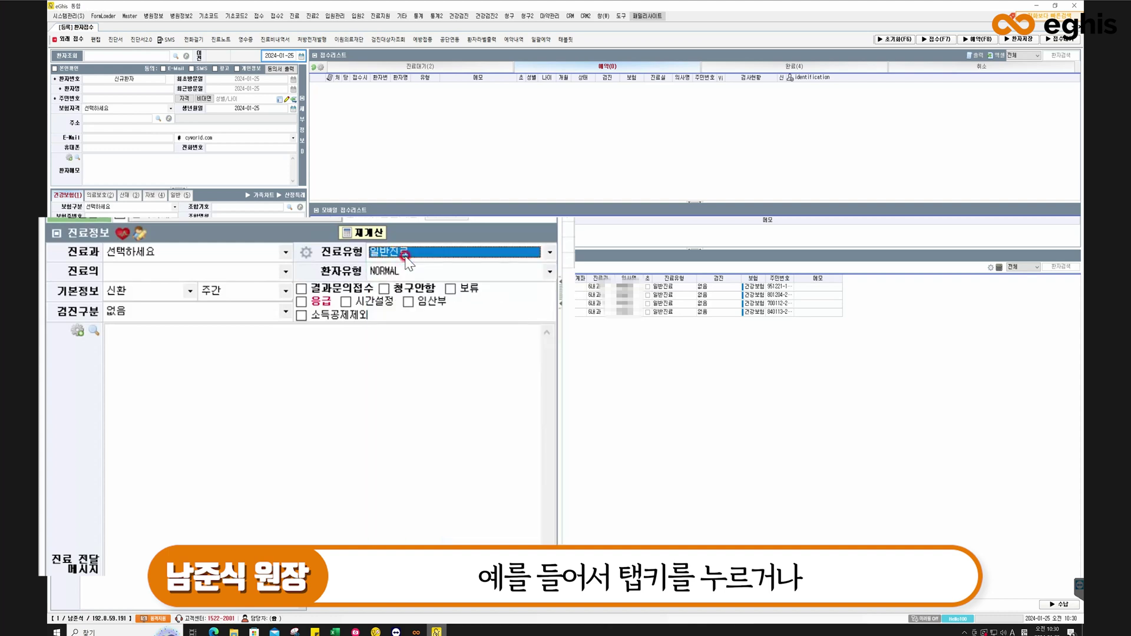
Step the focus through the 진료과, 진료의, 기본정보 and 검진구분 fields without changing their values.
{"action": "left_click", "coordinate": [247, 255]}
{"action": "left_click", "coordinate": [207, 290]}
{"action": "left_click", "coordinate": [196, 271]}
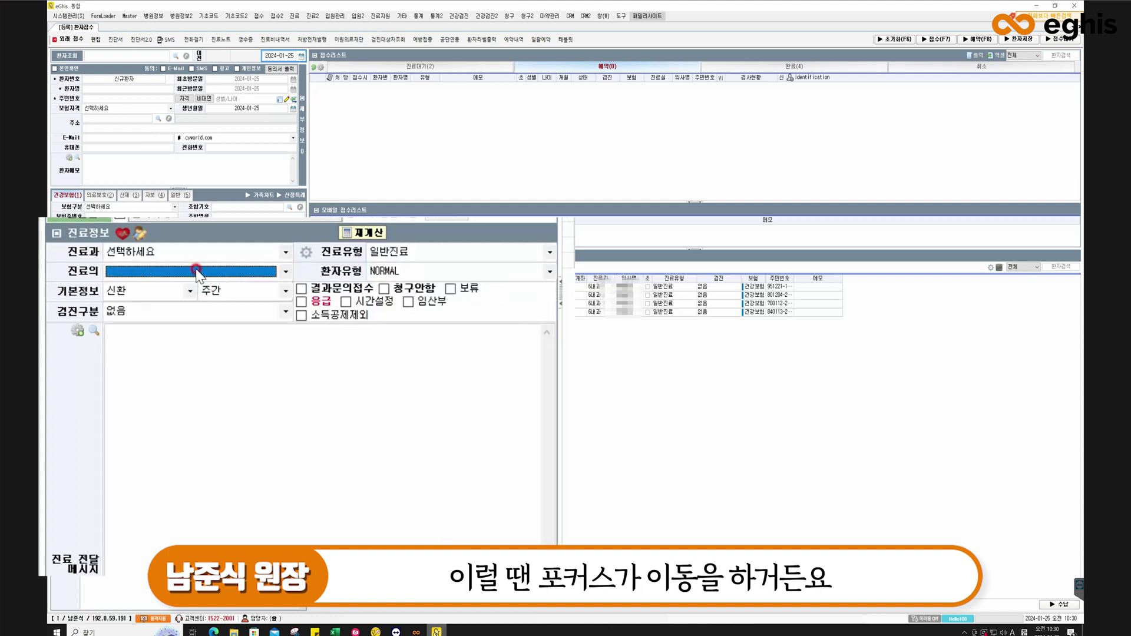
{"action": "key", "text": "Tab"}
{"action": "key", "text": "Tab"}
{"action": "key", "text": "Tab"}
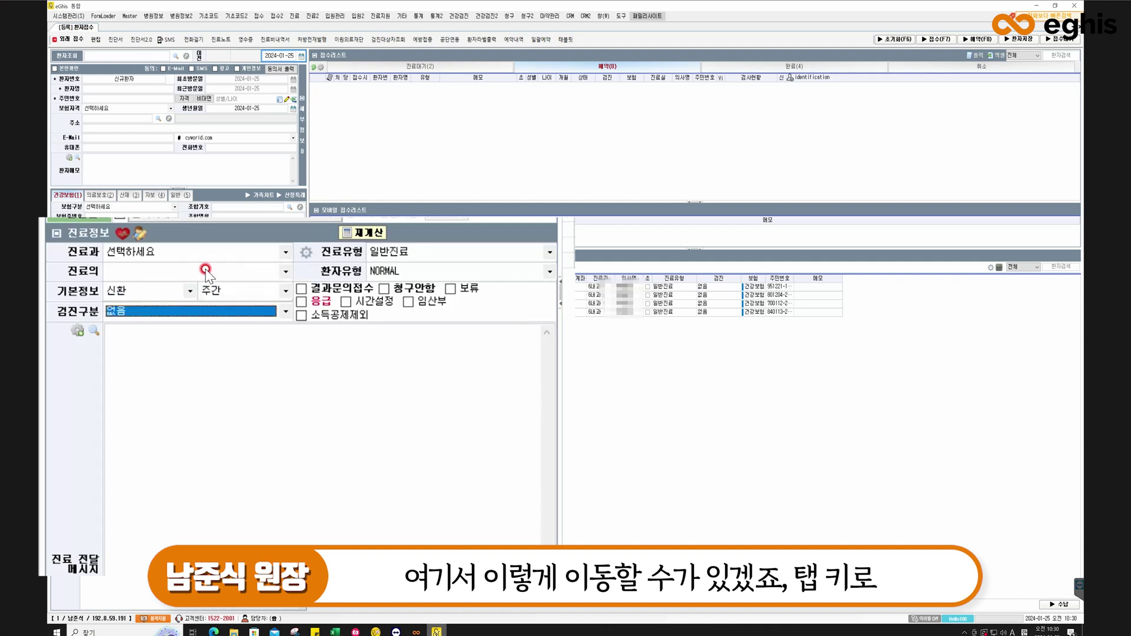
{"action": "left_click", "coordinate": [207, 270]}
{"action": "key", "text": "Tab"}
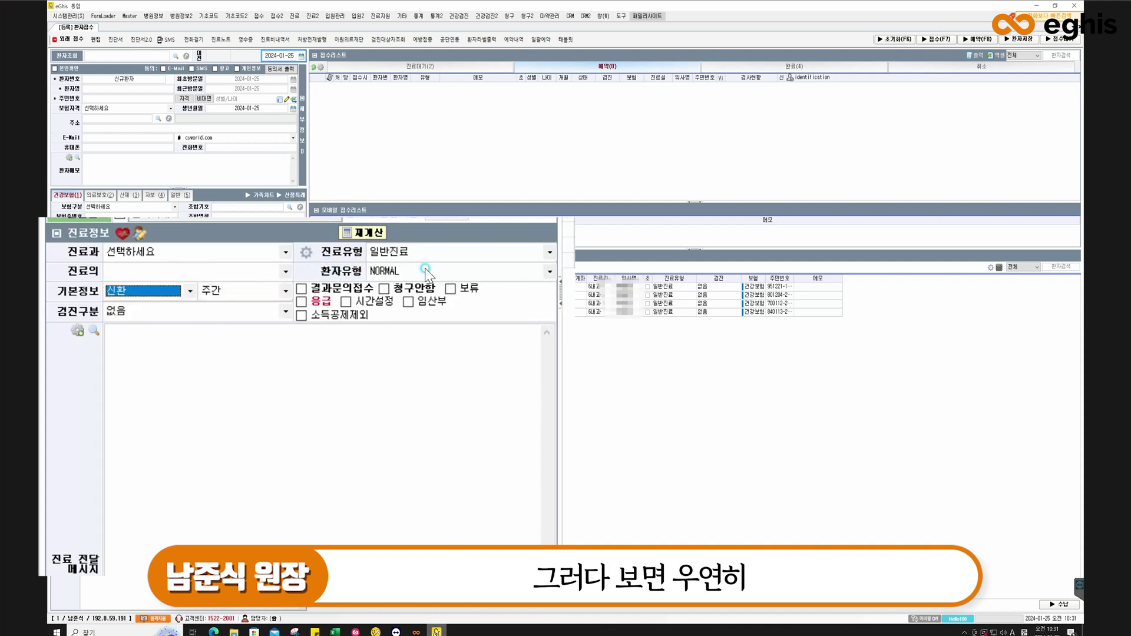
Cycle 환자유형 in place through its options to 자연분만 and back up through 신생아 and 6세미만 to NORMAL.
{"action": "left_click", "coordinate": [423, 265]}
{"action": "left_click", "coordinate": [425, 265]}
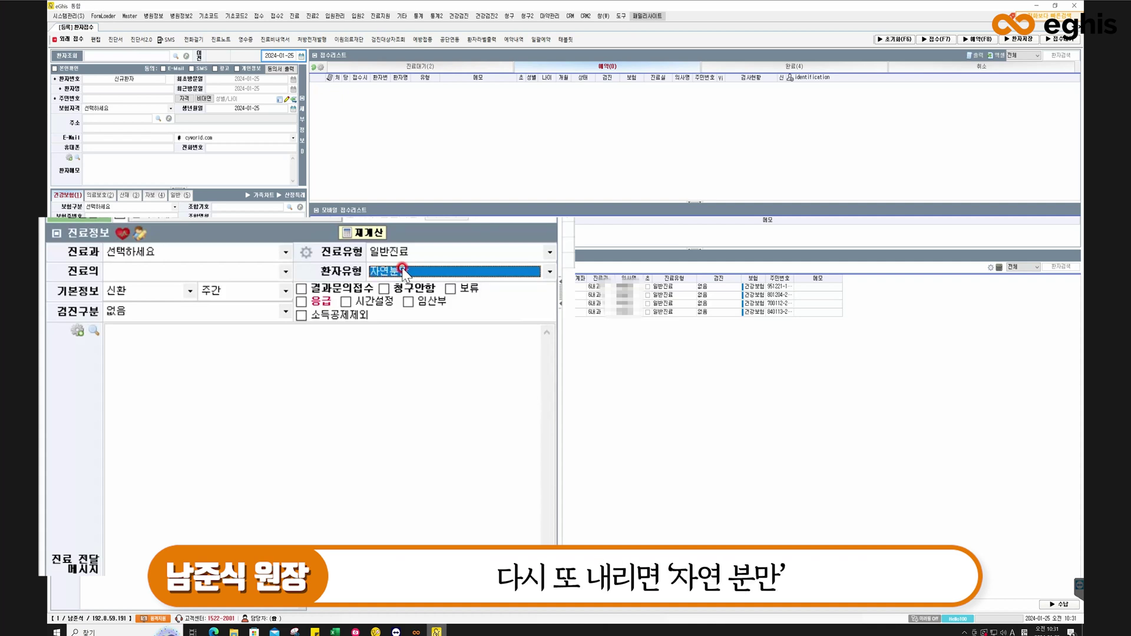
{"action": "scroll", "coordinate": [403, 270], "scroll_direction": "up", "scroll_amount": 1}
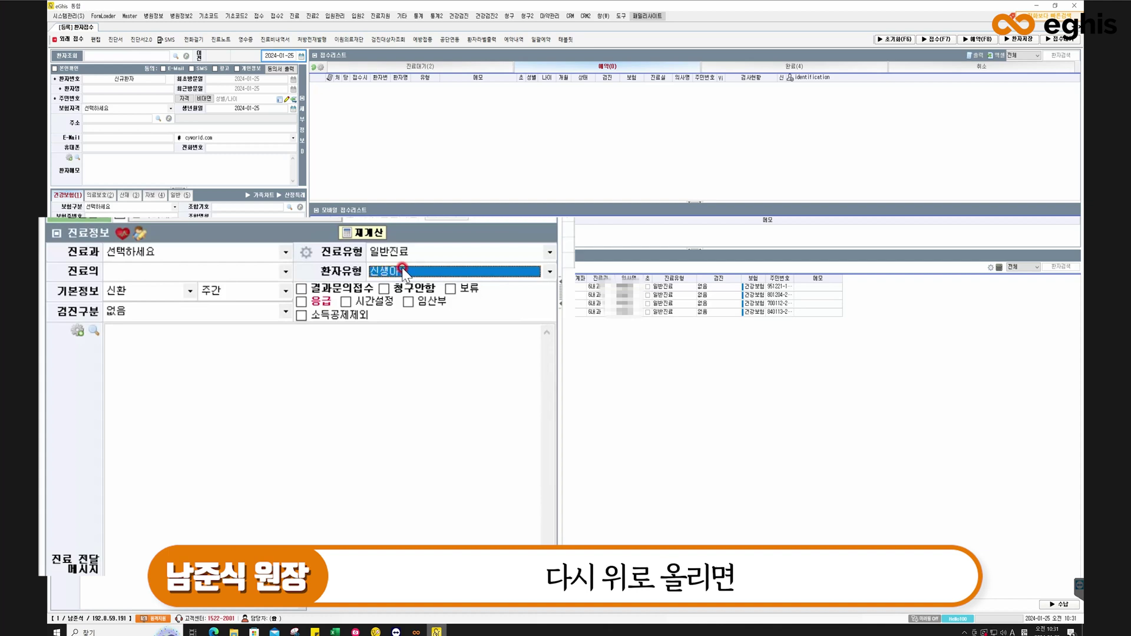
{"action": "scroll", "coordinate": [402, 270], "scroll_direction": "up", "scroll_amount": 1}
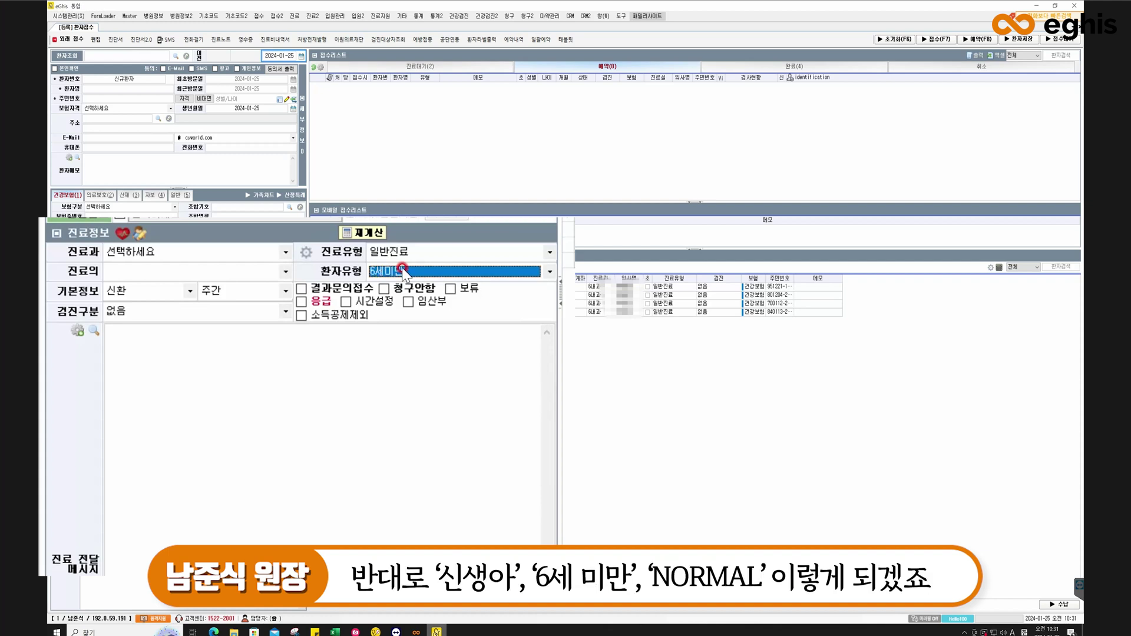
{"action": "scroll", "coordinate": [402, 269], "scroll_direction": "up", "scroll_amount": 1}
Choose 6세미만, 신생아 and finally NORMAL from the 환자유형 list.
{"action": "left_click", "coordinate": [402, 268]}
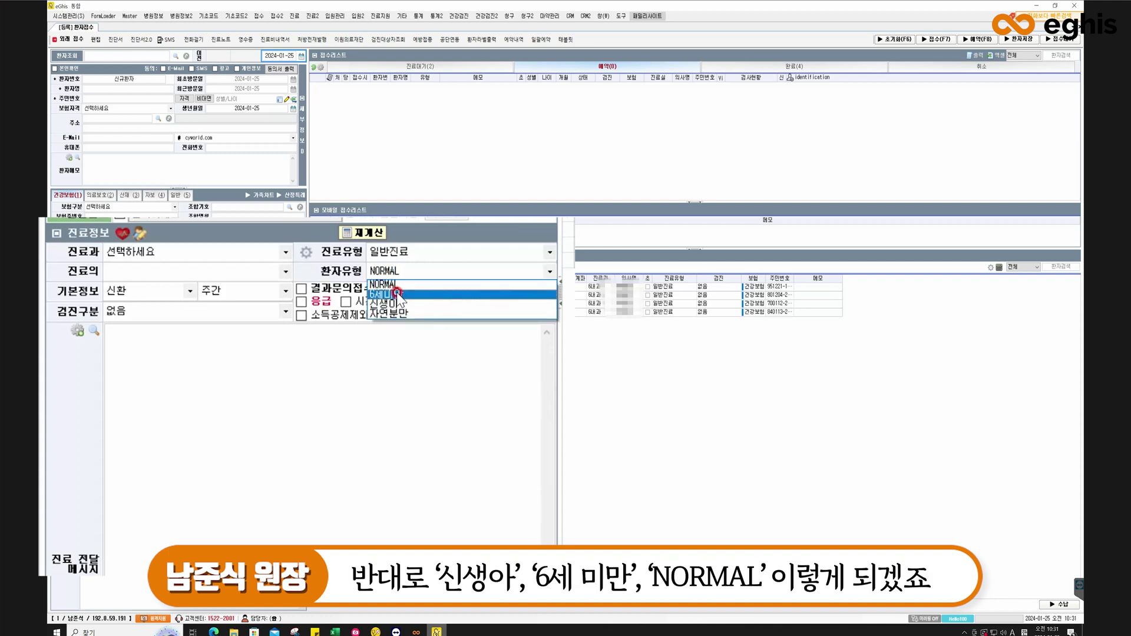
{"action": "left_click", "coordinate": [397, 293]}
{"action": "left_click", "coordinate": [398, 271]}
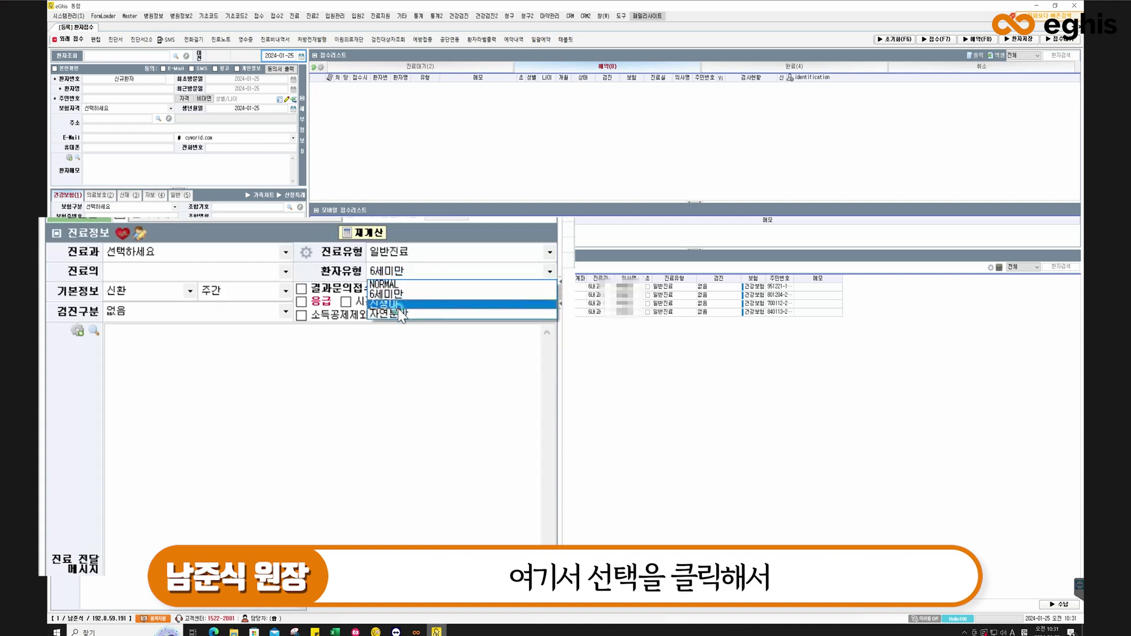
{"action": "left_click", "coordinate": [401, 304]}
{"action": "left_click", "coordinate": [407, 271]}
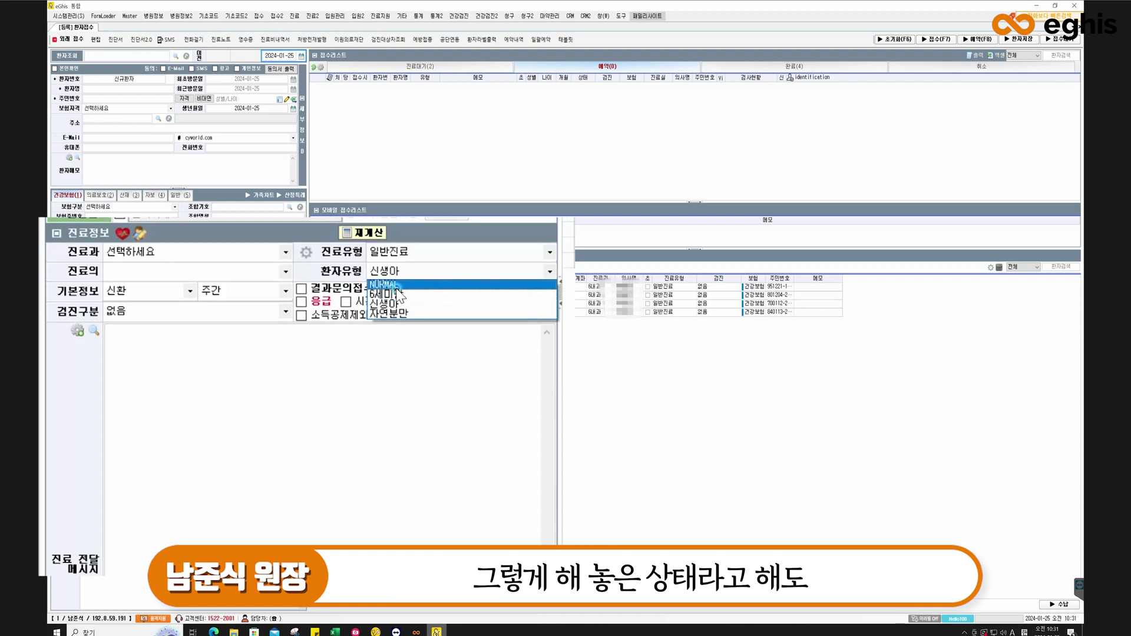
{"action": "left_click", "coordinate": [398, 286]}
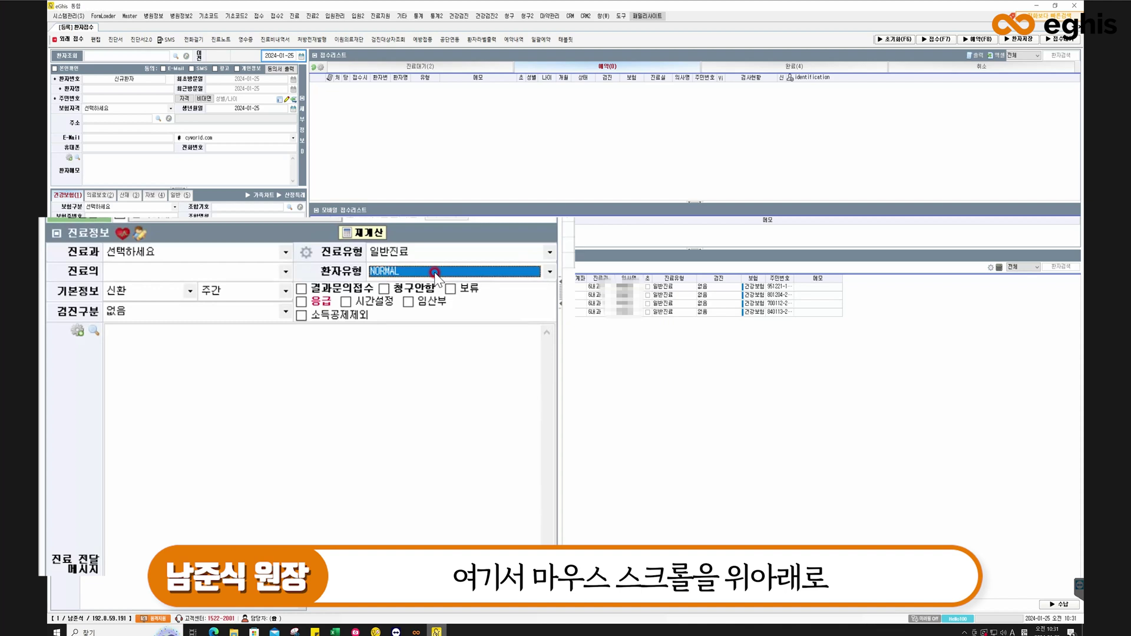
Shift the focused 환자유형 value one option down to 6세미만 and return it to NORMAL, twice.
{"action": "scroll", "coordinate": [436, 275], "scroll_direction": "down", "scroll_amount": 1}
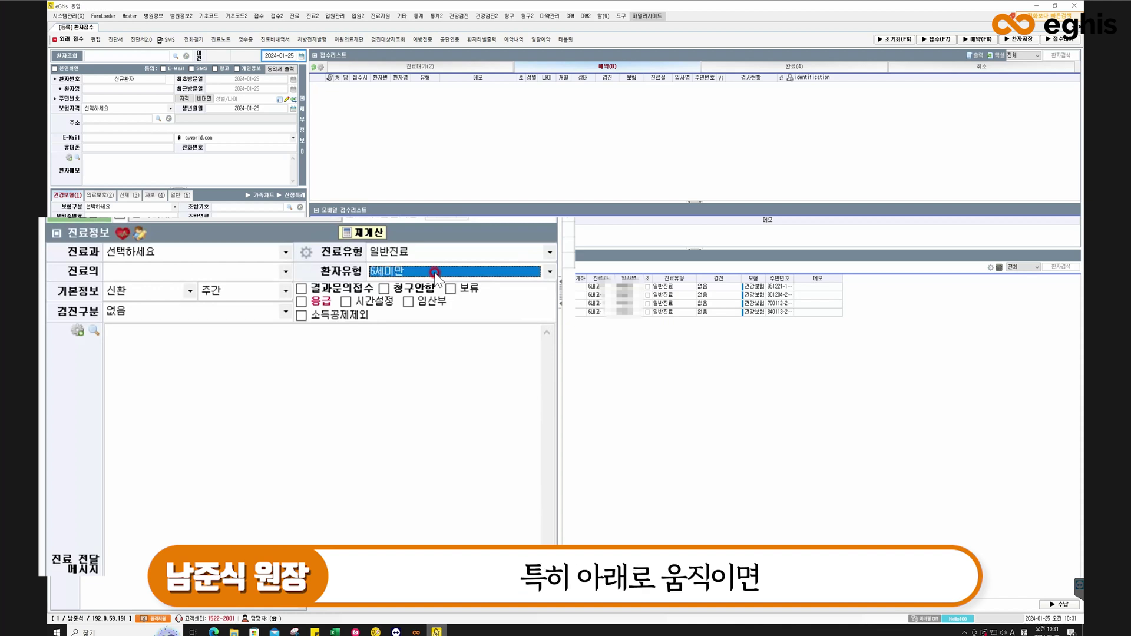
{"action": "scroll", "coordinate": [436, 274], "scroll_direction": "up", "scroll_amount": 1}
{"action": "scroll", "coordinate": [436, 275], "scroll_direction": "down", "scroll_amount": 1}
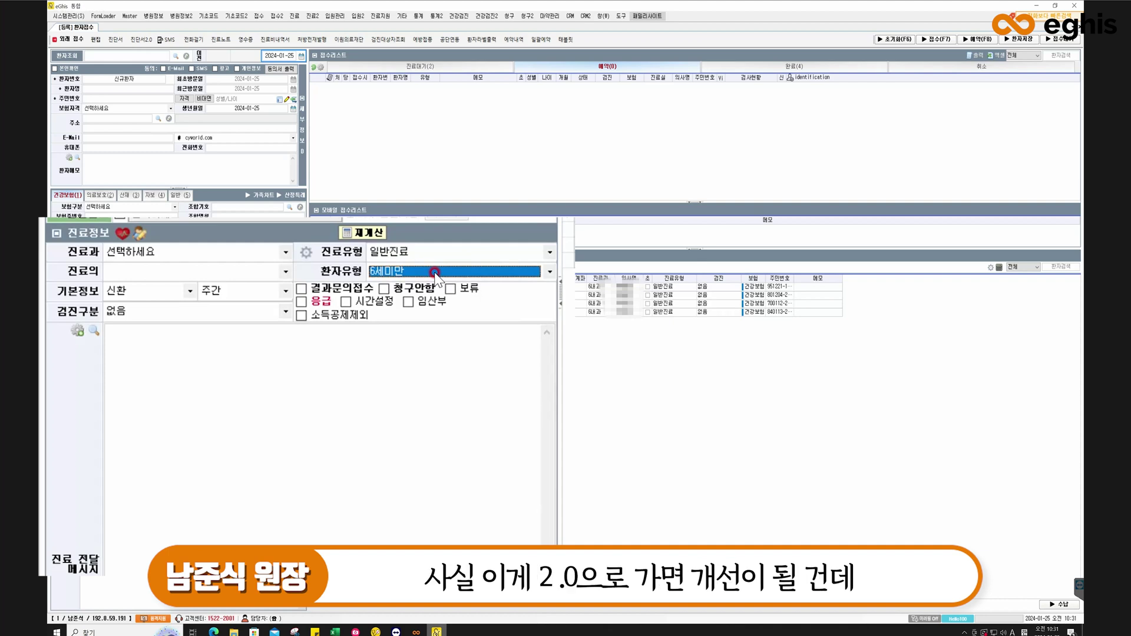
{"action": "scroll", "coordinate": [436, 274], "scroll_direction": "up", "scroll_amount": 1}
Move the focus to the 진료유형 selection and on to the 진료과 selection, leaving both values as they are.
{"action": "double_click", "coordinate": [426, 253]}
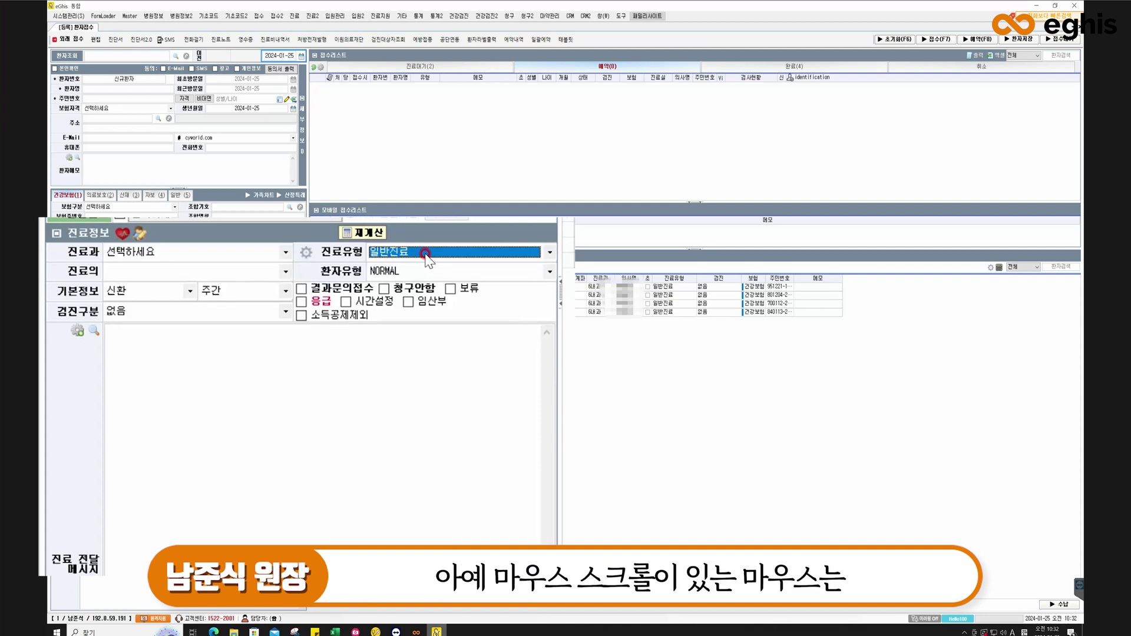
{"action": "left_click", "coordinate": [183, 254]}
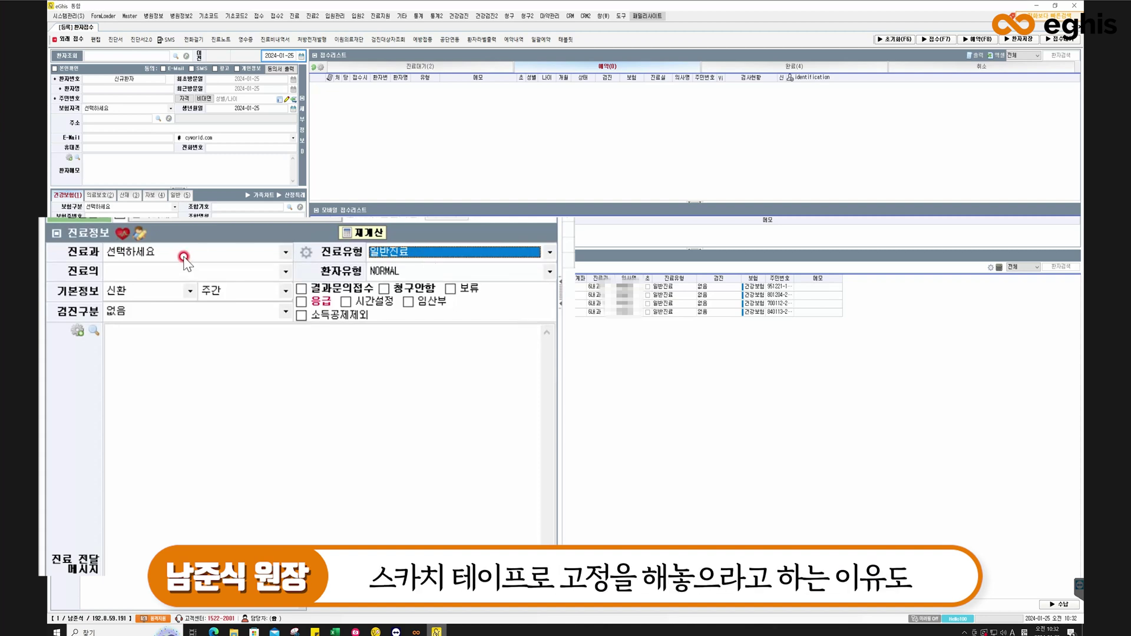
{"action": "scroll", "coordinate": [183, 254], "scroll_direction": "up", "scroll_amount": 1}
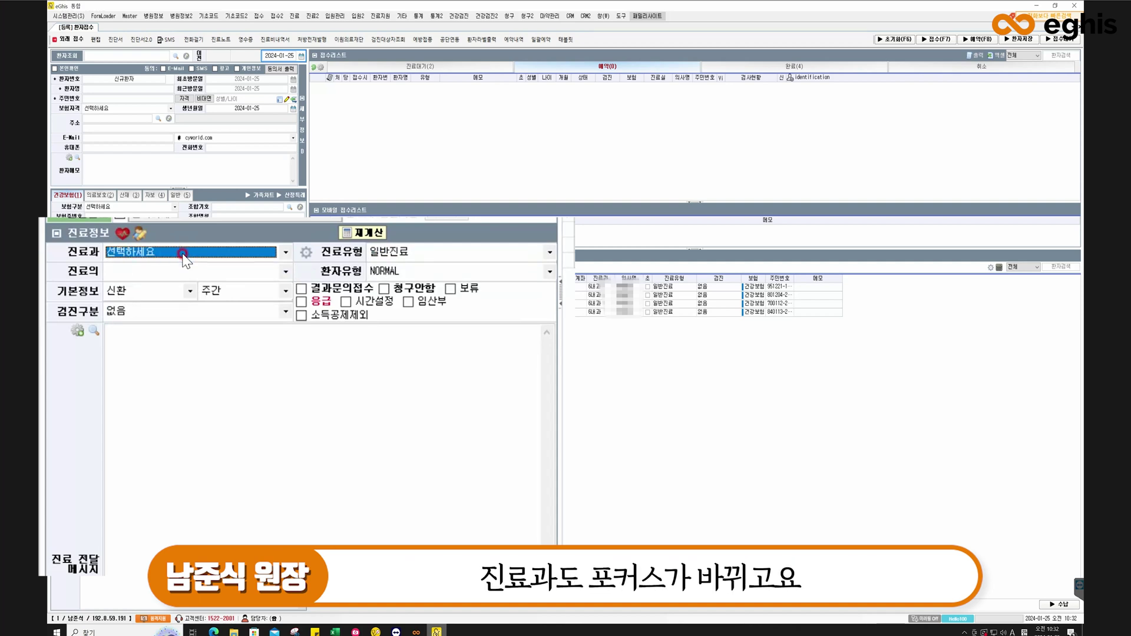
Switch 검진구분 to 국가검진 and return it to 없음.
{"action": "left_click", "coordinate": [186, 310]}
{"action": "left_click", "coordinate": [186, 311]}
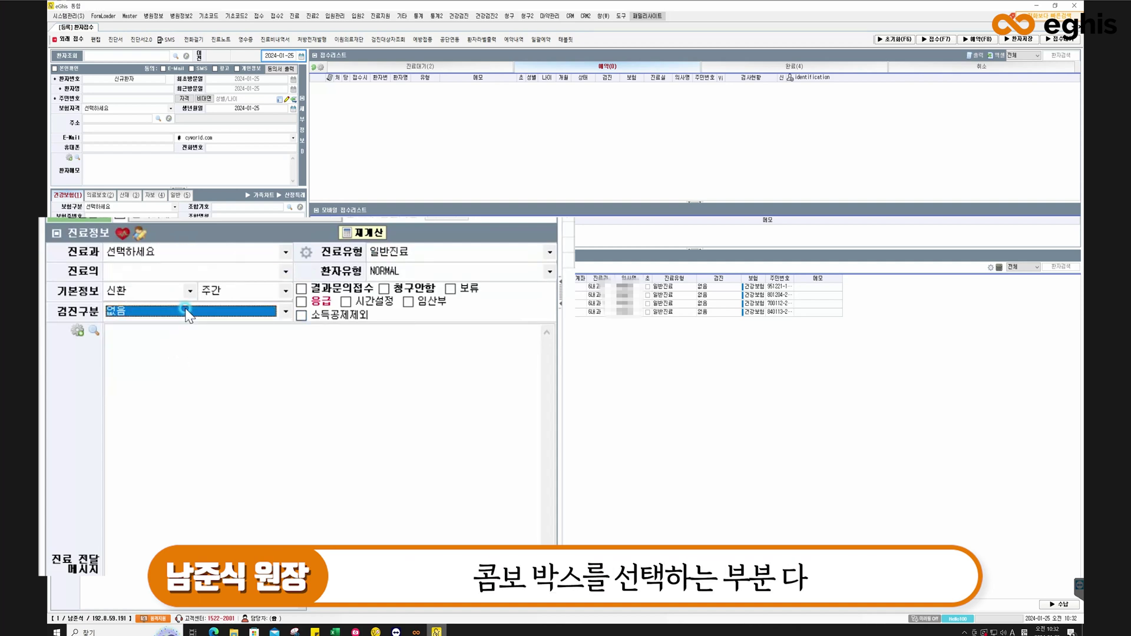
{"action": "scroll", "coordinate": [185, 311], "scroll_direction": "down", "scroll_amount": 2}
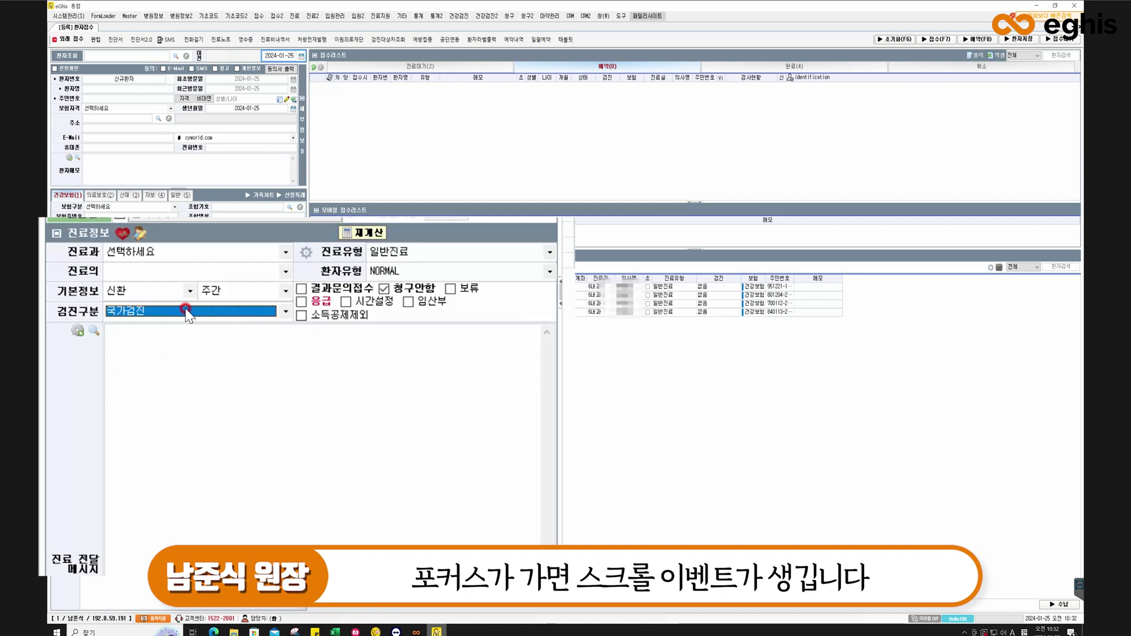
{"action": "scroll", "coordinate": [187, 313], "scroll_direction": "up", "scroll_amount": 1}
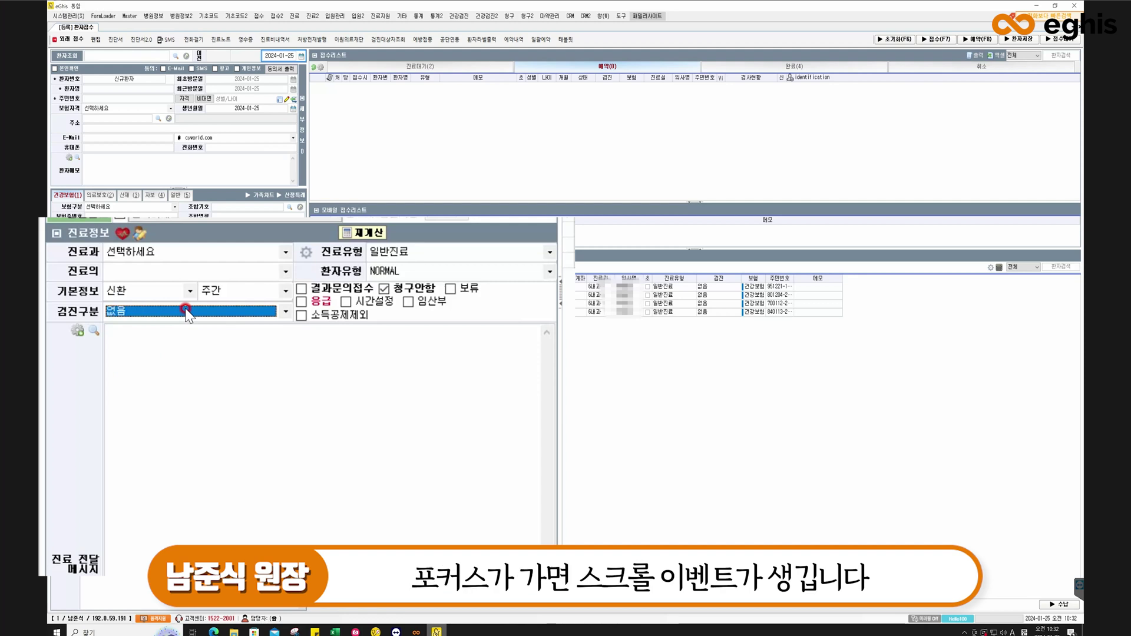
Set 환자유형 in the visit information to 6세미만.
{"action": "left_click", "coordinate": [447, 270]}
{"action": "left_click", "coordinate": [446, 270]}
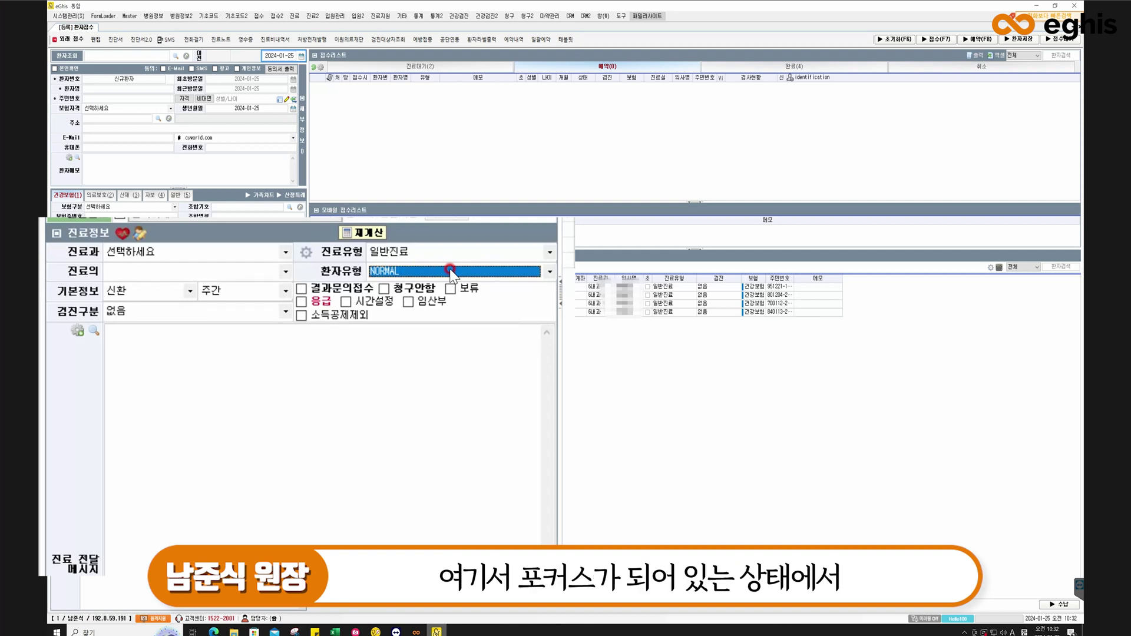
{"action": "scroll", "coordinate": [452, 272], "scroll_direction": "down", "scroll_amount": 1}
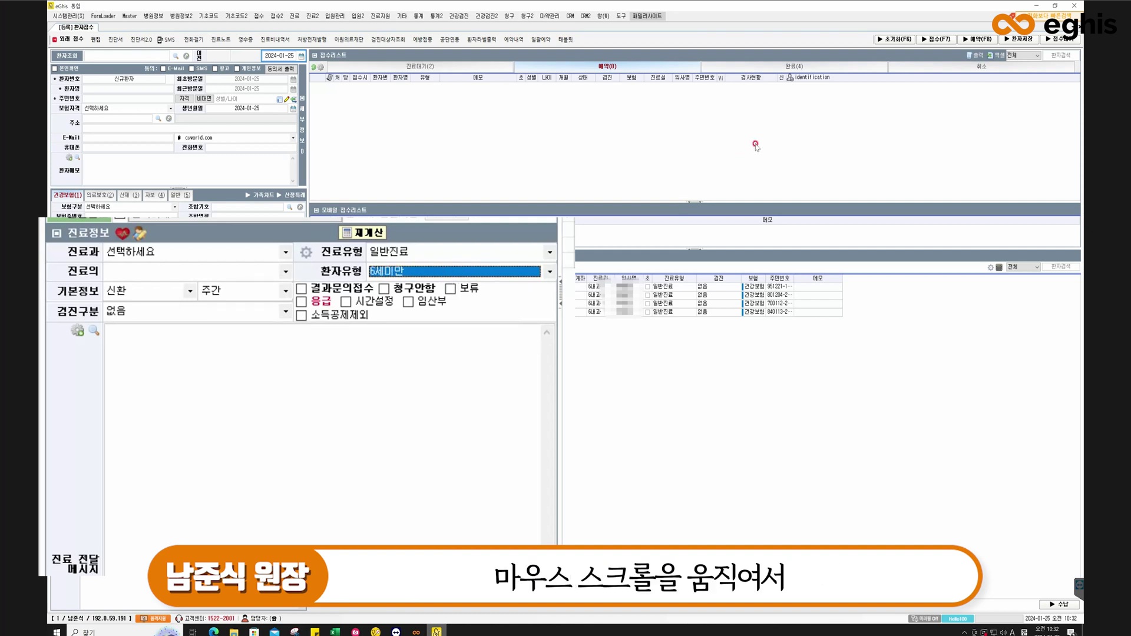